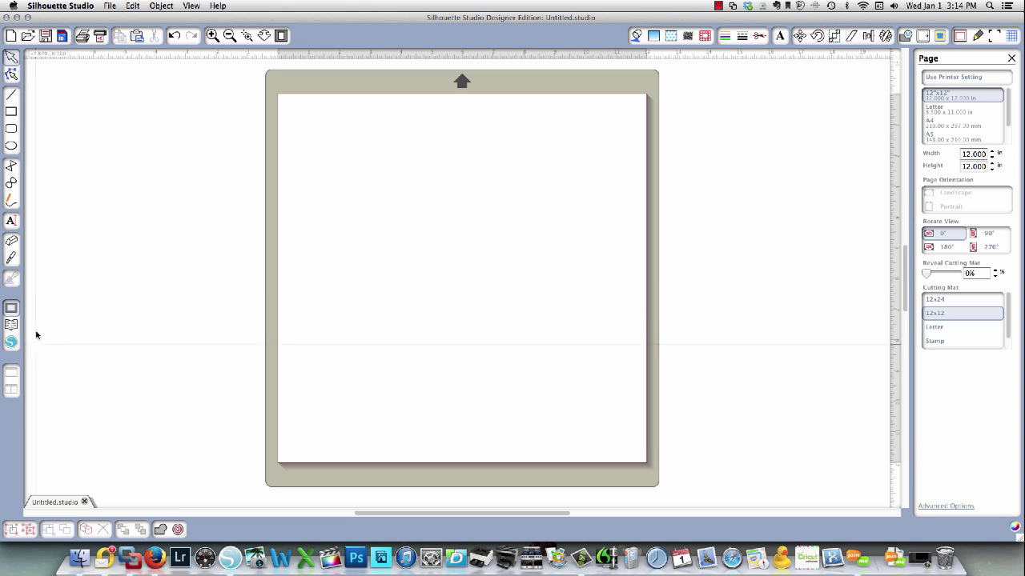
# Step: Switch to the Text tool and scroll the font list to find the Seriously script font
pyautogui.click(10, 223)
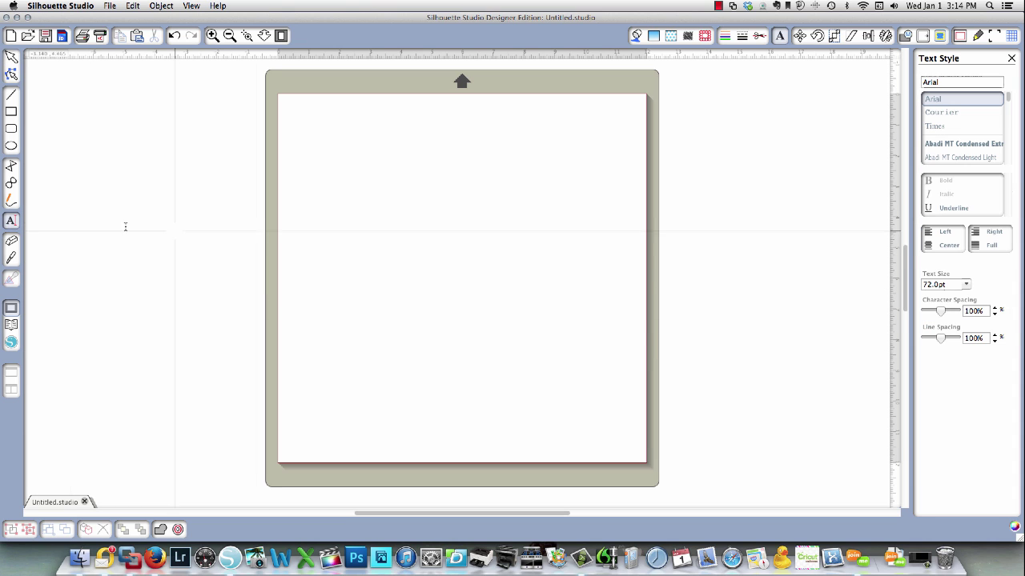
pyautogui.scroll(3, 940, 137)
pyautogui.scroll(-10, 940, 137)
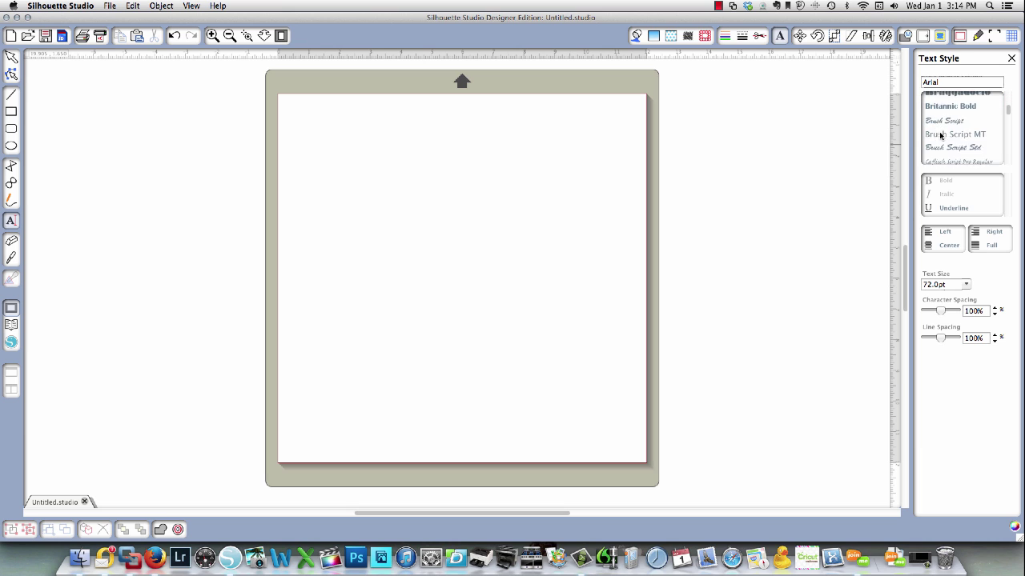
pyautogui.scroll(-10, 940, 137)
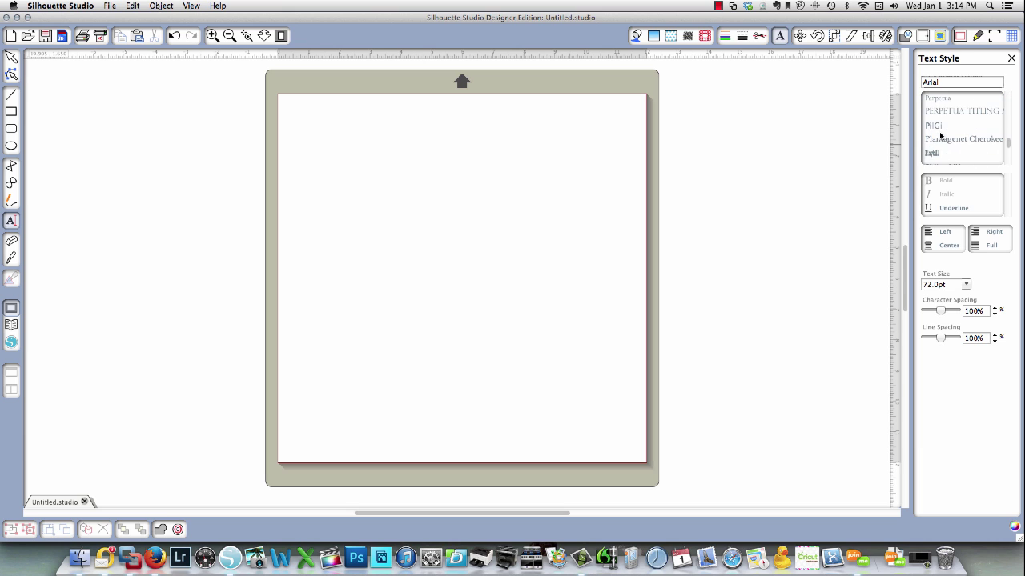
pyautogui.scroll(-5, 940, 136)
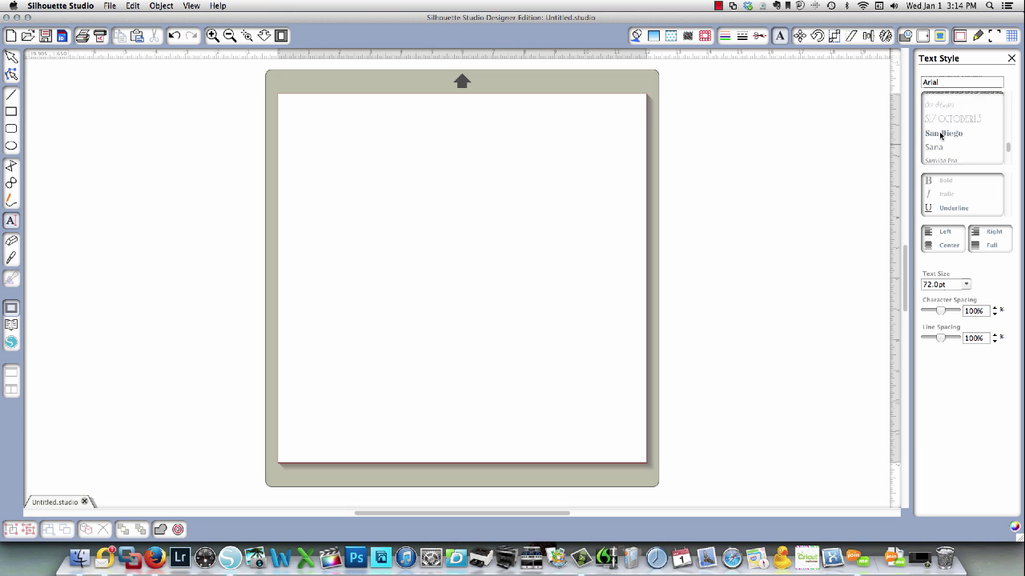
pyautogui.scroll(-3, 941, 136)
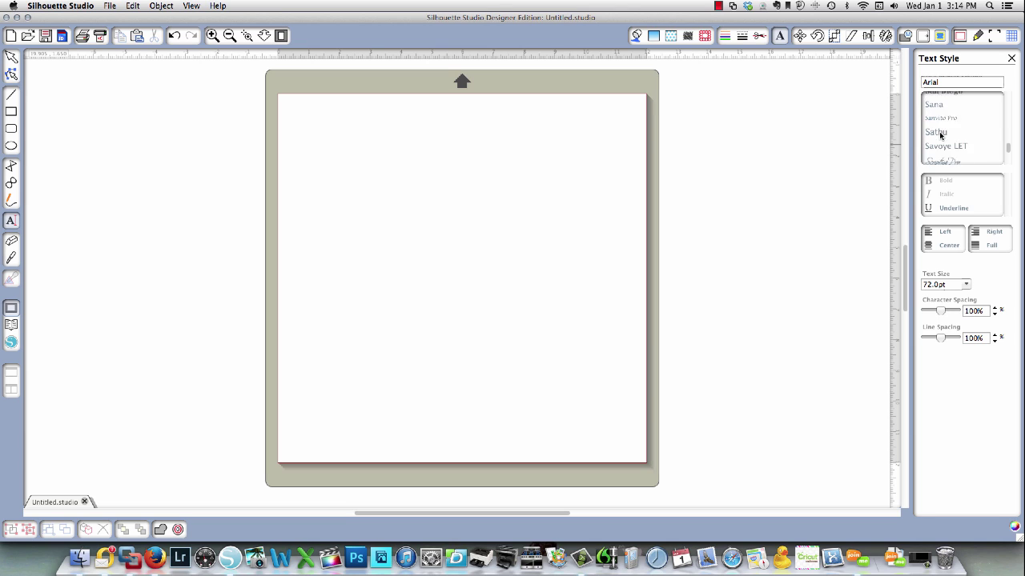
pyautogui.scroll(-2, 935, 156)
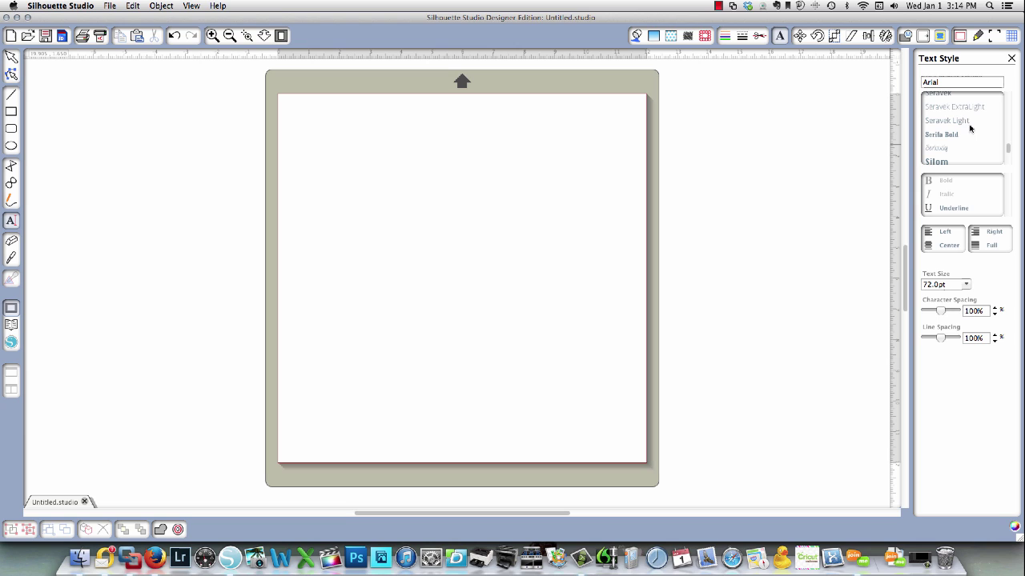
# Step: Choose the Seriously font and write 'Seriously' near the upper left of the page
pyautogui.click(948, 150)
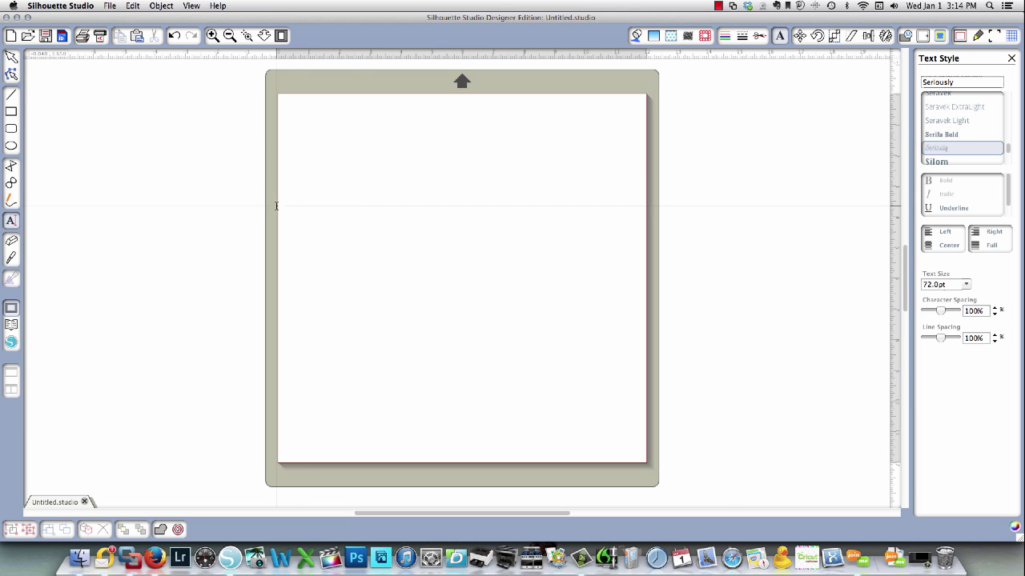
pyautogui.click(363, 196)
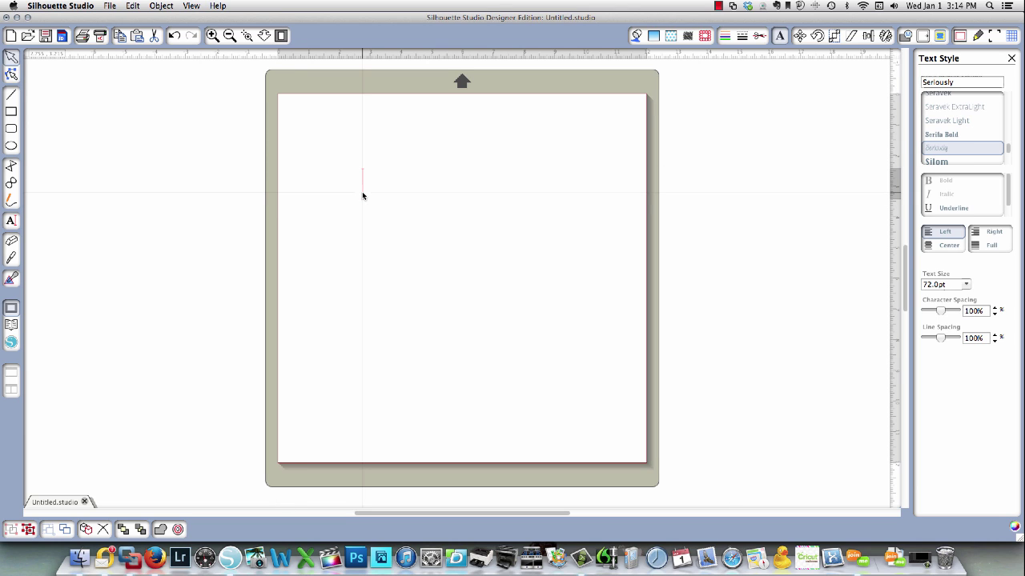
pyautogui.write('Seriously')
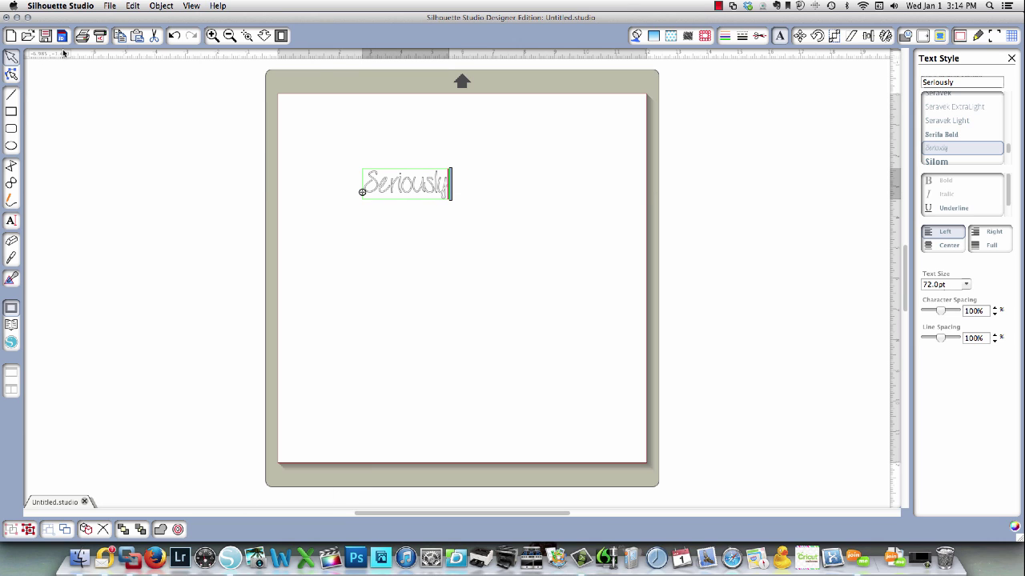
# Step: Zoom in on the Seriously text to inspect it, then zoom back to the whole page
pyautogui.click(247, 35)
pyautogui.moveTo(418, 157); pyautogui.dragTo(403, 191)
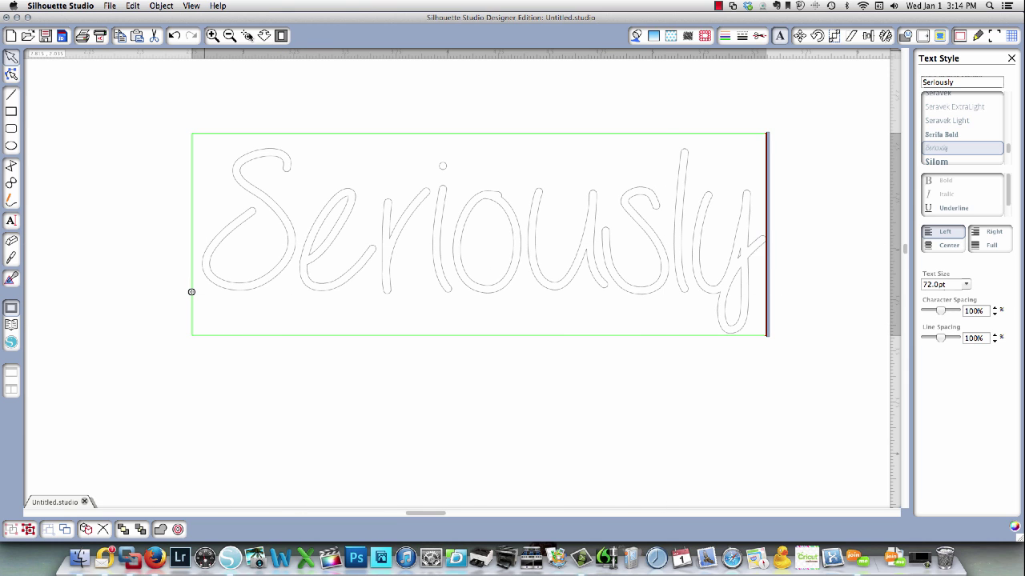
pyautogui.click(281, 36)
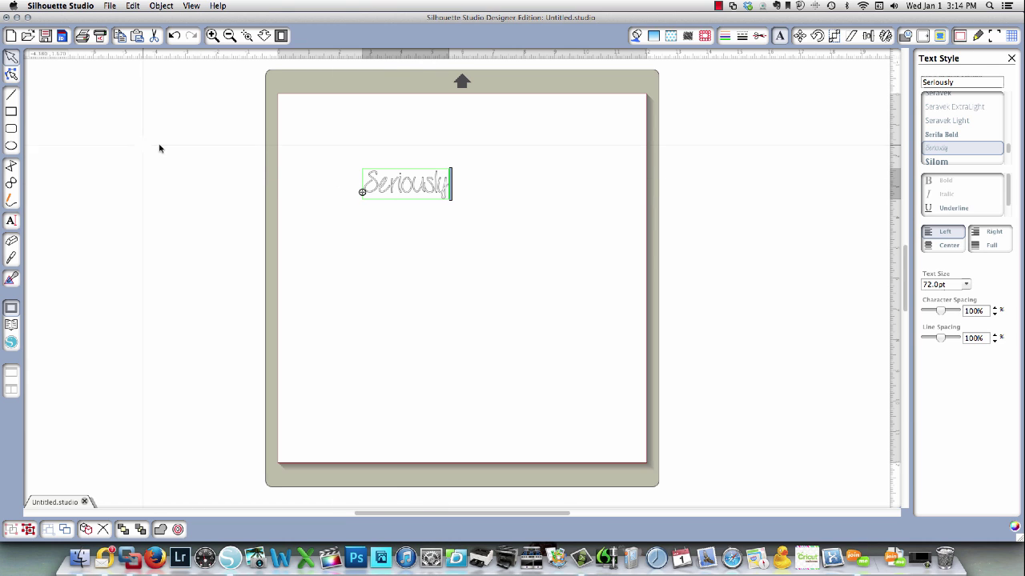
# Step: Give the Seriously text a rounded outer offset of about 0.020 in and apply it
pyautogui.click(420, 265)
pyautogui.click(428, 192)
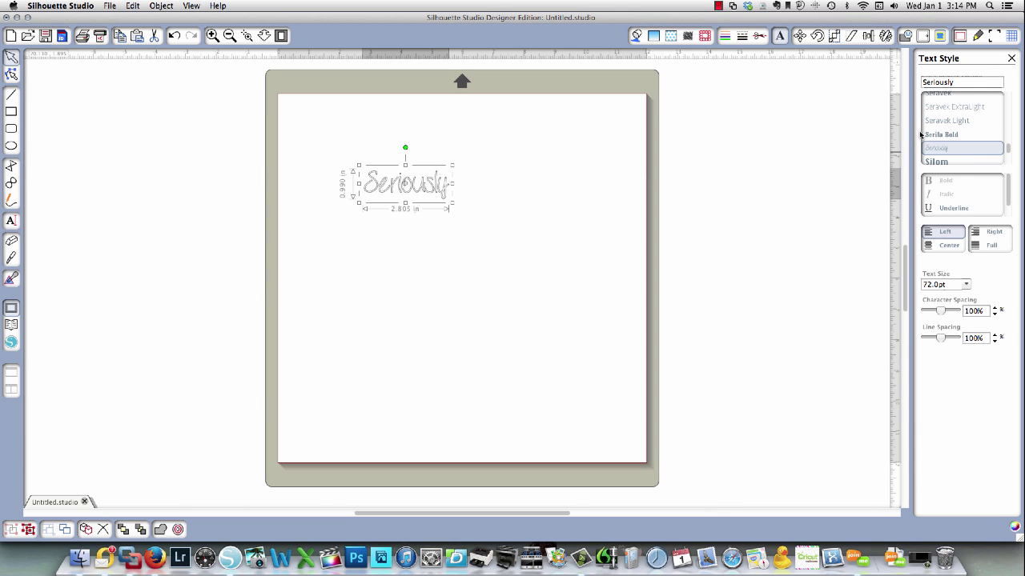
pyautogui.click(922, 35)
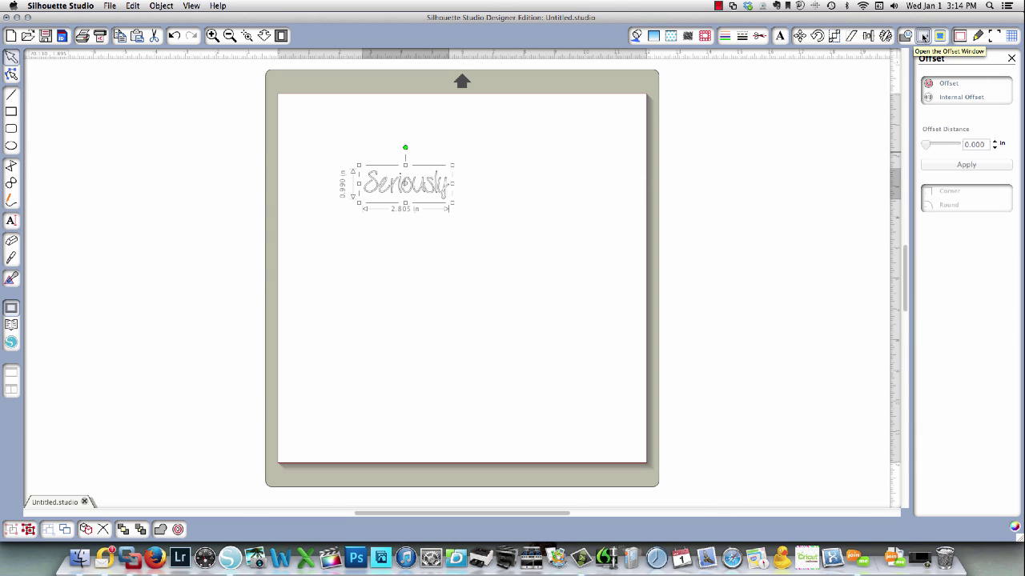
pyautogui.click(956, 85)
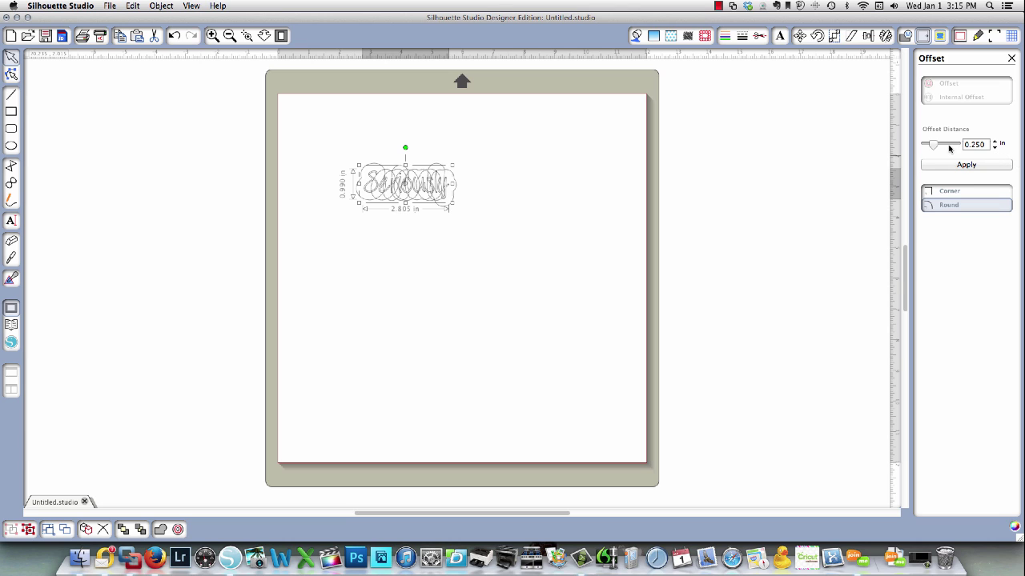
pyautogui.moveTo(933, 146); pyautogui.dragTo(912, 150)
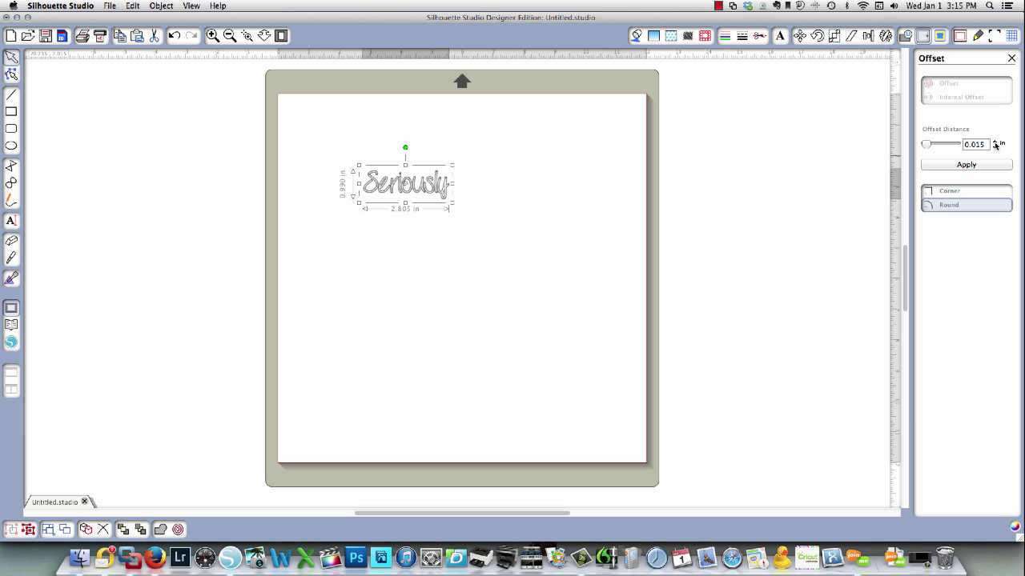
pyautogui.click(995, 142)
pyautogui.click(248, 37)
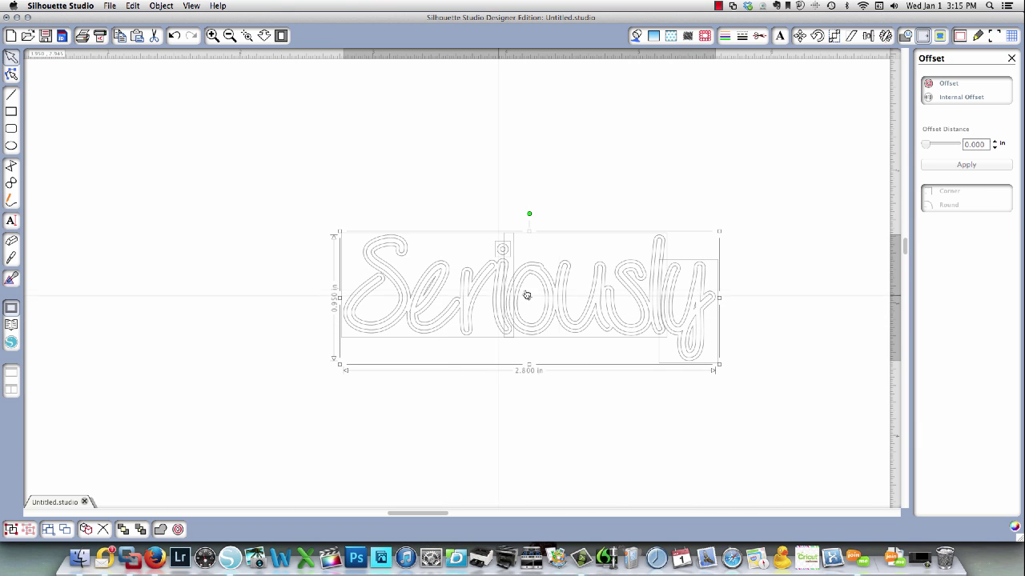
# Step: Move the thin original text directly below the thickened offset word, then zoom in on both
pyautogui.click(445, 185)
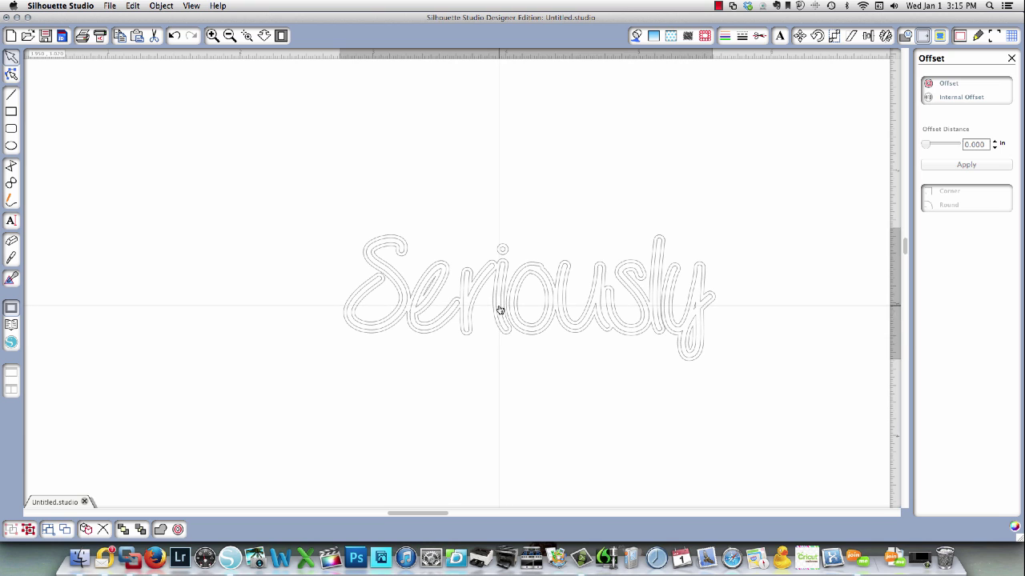
pyautogui.moveTo(499, 310); pyautogui.dragTo(327, 422)
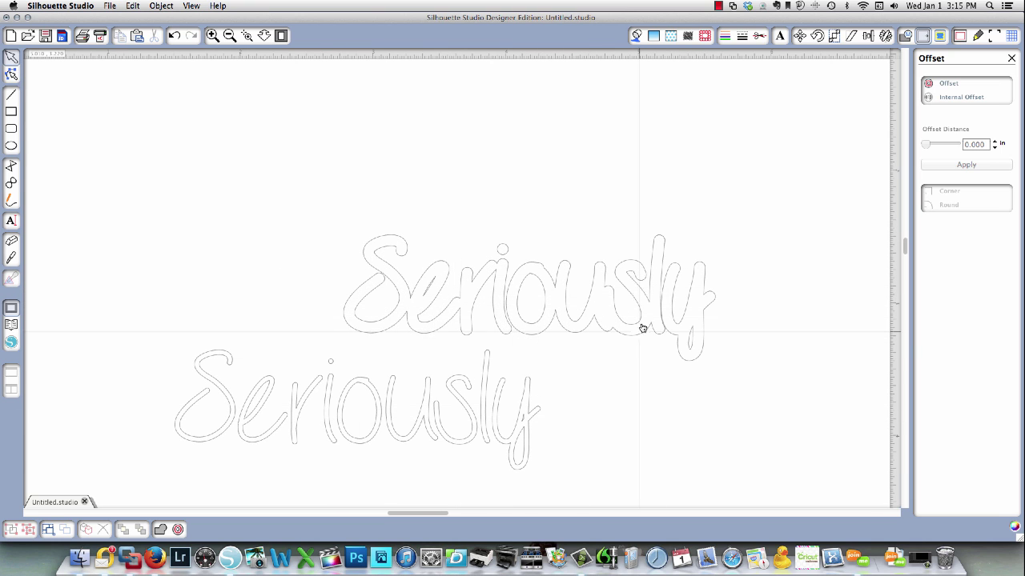
pyautogui.click(281, 36)
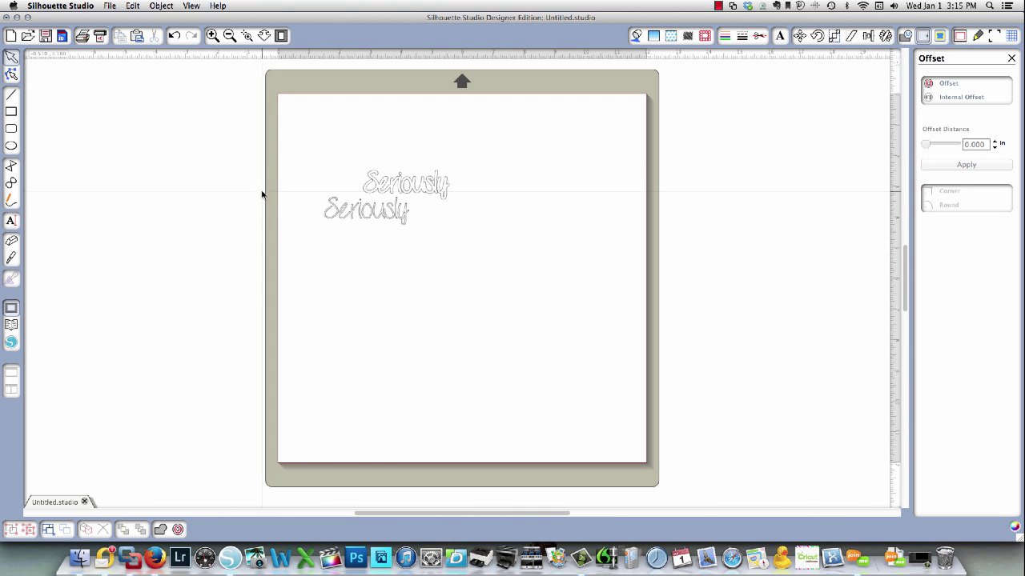
pyautogui.moveTo(403, 218); pyautogui.dragTo(436, 220)
pyautogui.click(387, 271)
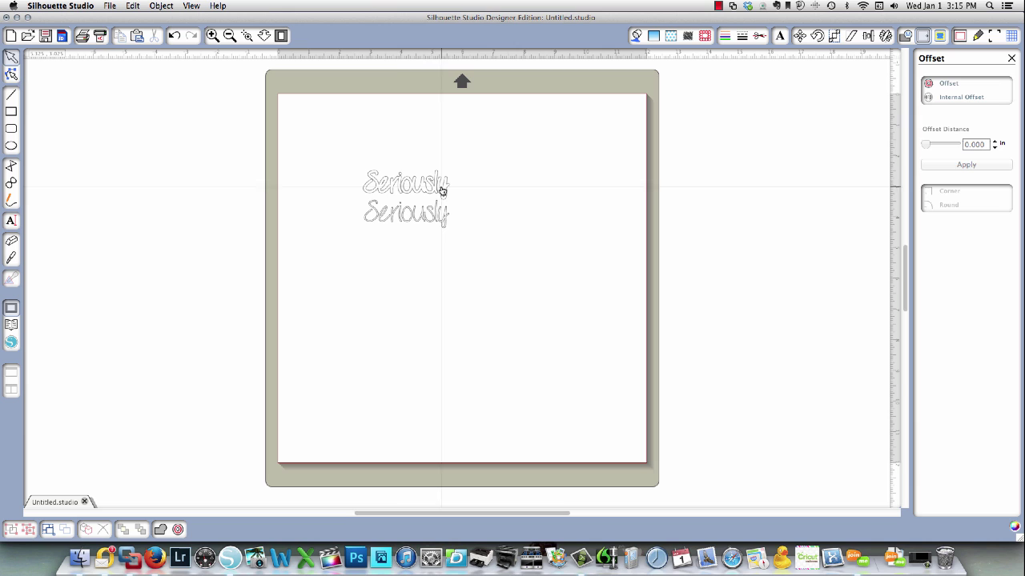
pyautogui.click(248, 36)
pyautogui.click(398, 204)
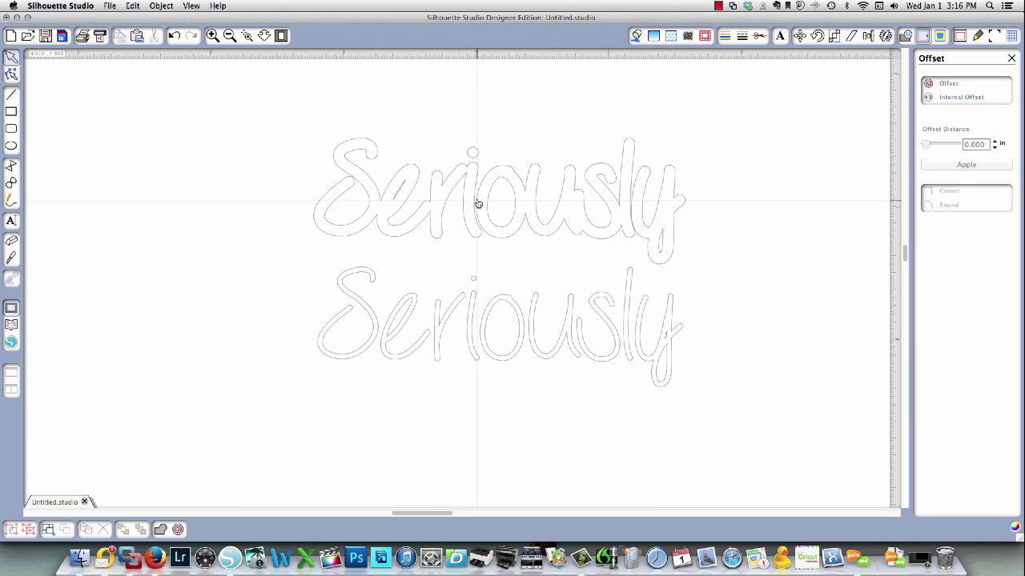
# Step: Nudge the Seri and ly pieces into place and weld the upper Seriously into one outline
pyautogui.click(435, 237)
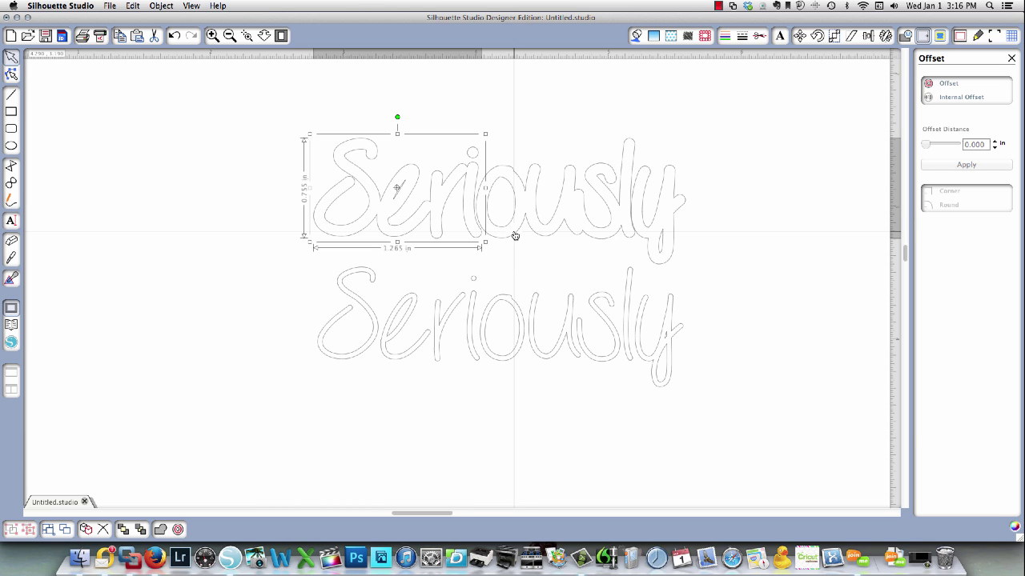
pyautogui.press('Right')
pyautogui.press('Right')
pyautogui.press('Right')
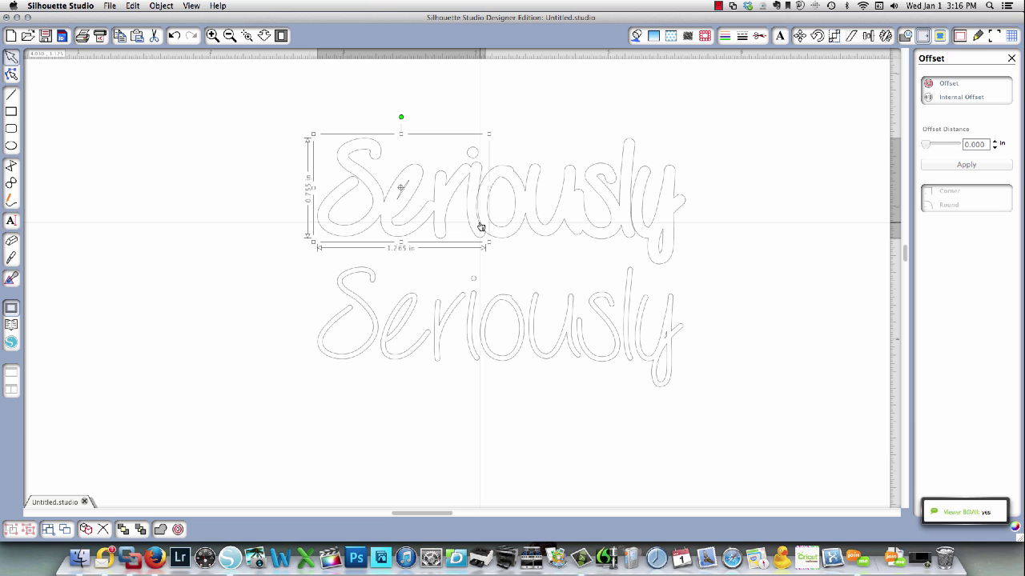
pyautogui.click(628, 234)
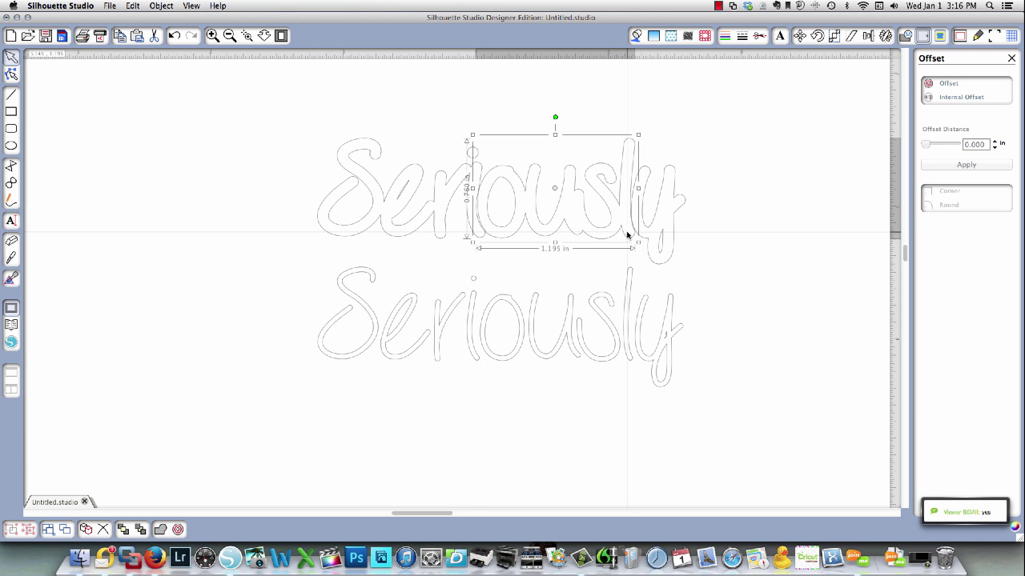
pyautogui.click(663, 262)
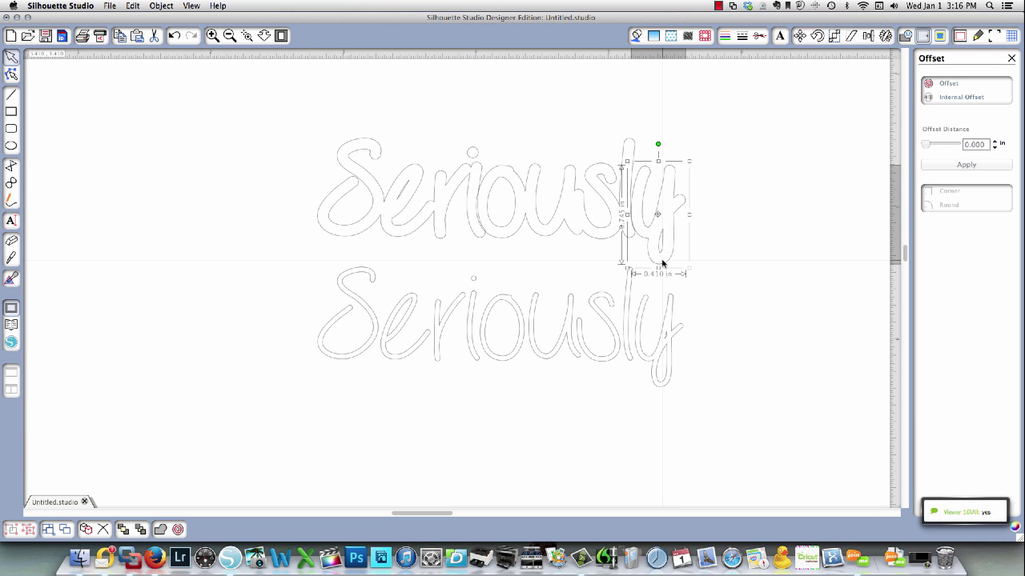
pyautogui.moveTo(662, 263); pyautogui.dragTo(660, 262)
pyautogui.moveTo(231, 106); pyautogui.dragTo(723, 266)
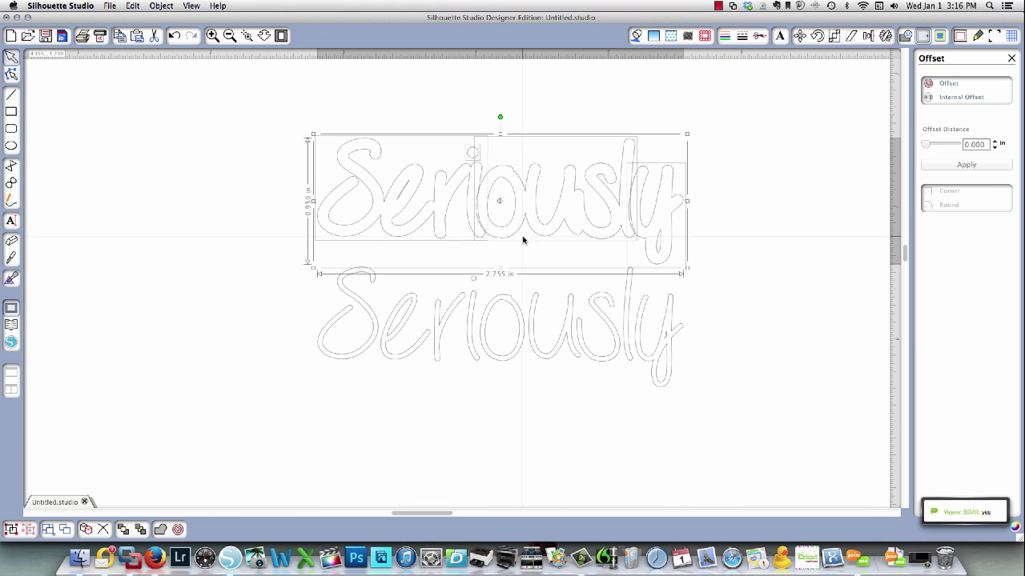
pyautogui.click(162, 531)
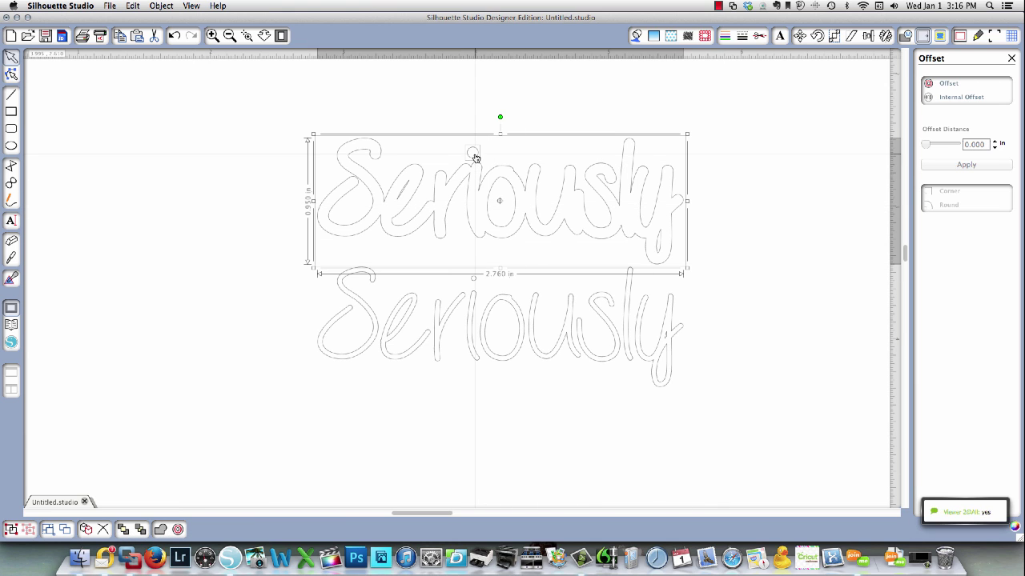
# Step: Reposition the dot of the i slightly right and down on the welded word
pyautogui.click(231, 224)
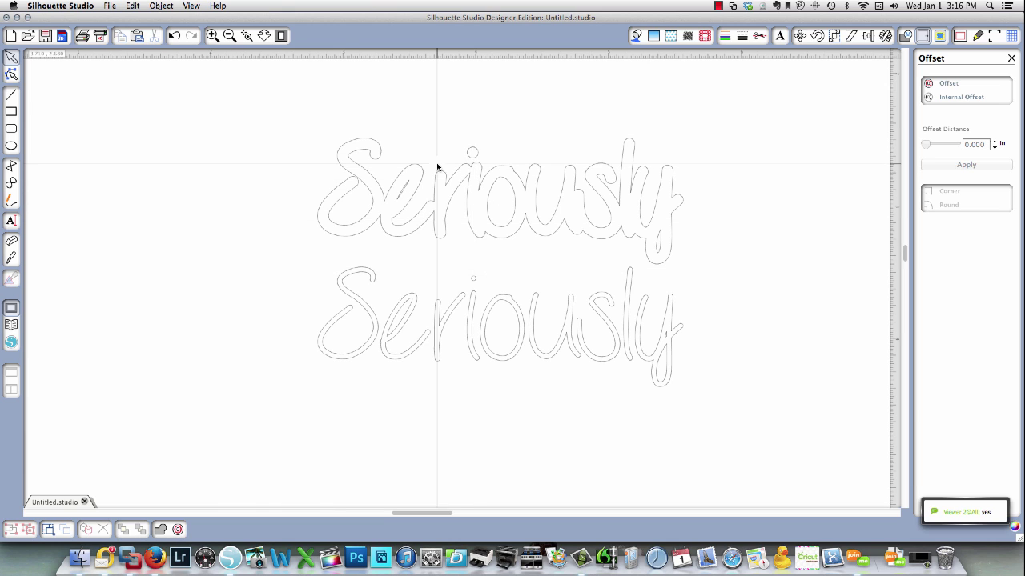
pyautogui.click(472, 154)
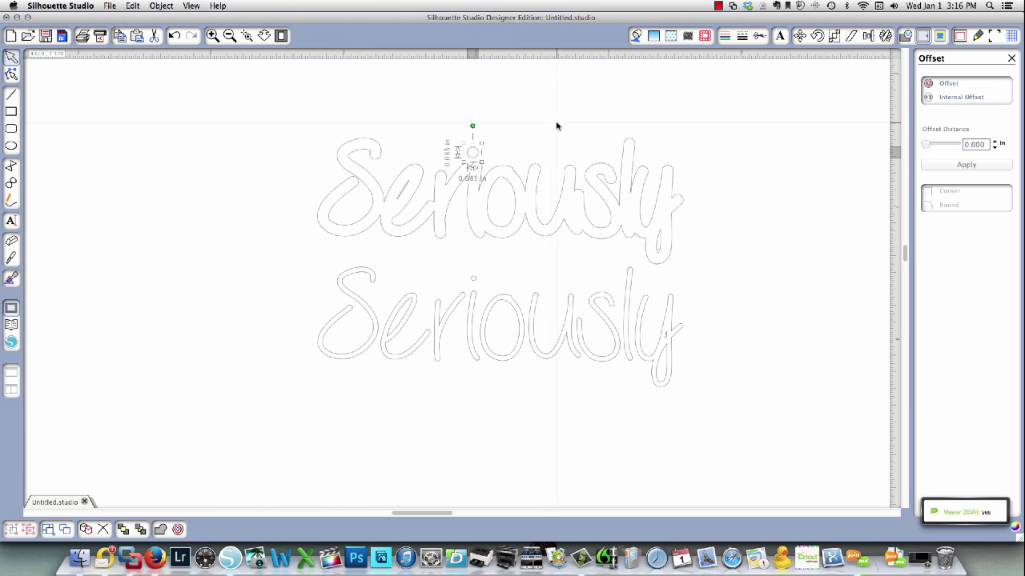
pyautogui.press('Right')
pyautogui.press('Right')
pyautogui.press('Right')
pyautogui.press('Right')
pyautogui.press('Right')
pyautogui.press('Right')
pyautogui.press('Right')
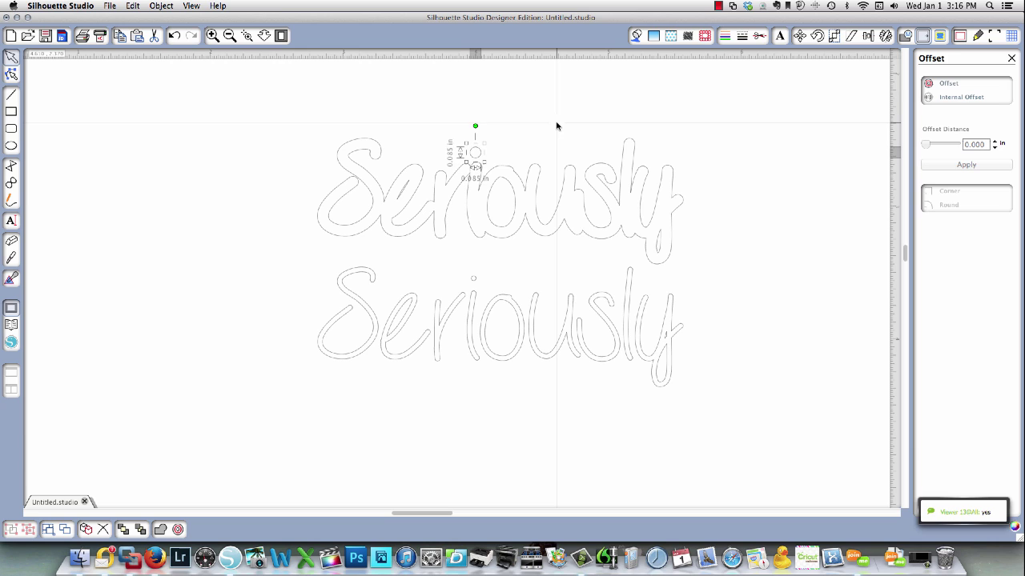
pyautogui.press('Right')
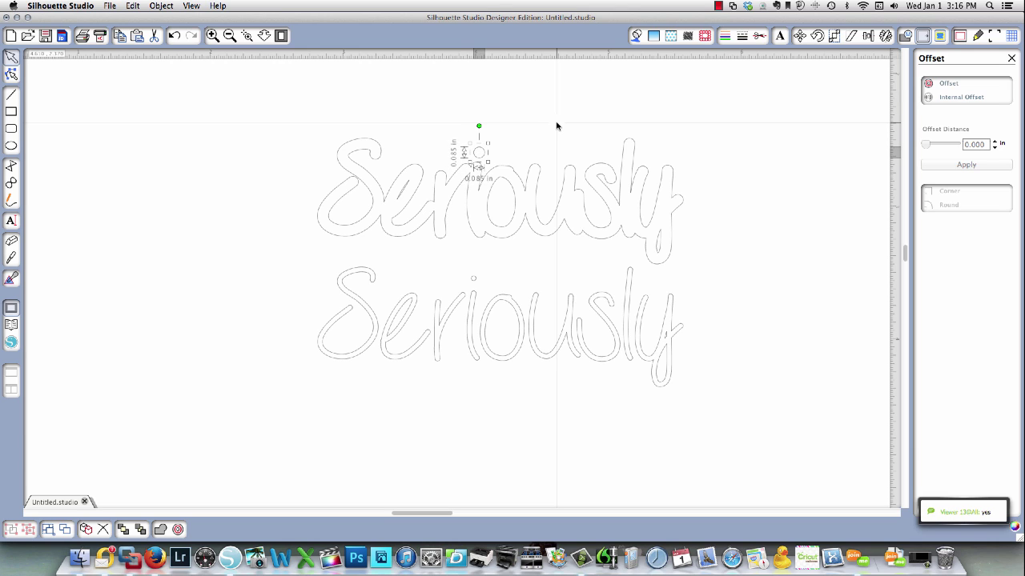
pyautogui.press('Down')
pyautogui.press('Down')
pyautogui.press('Down')
pyautogui.press('Down')
pyautogui.press('Down')
pyautogui.press('Down')
pyautogui.press('Down')
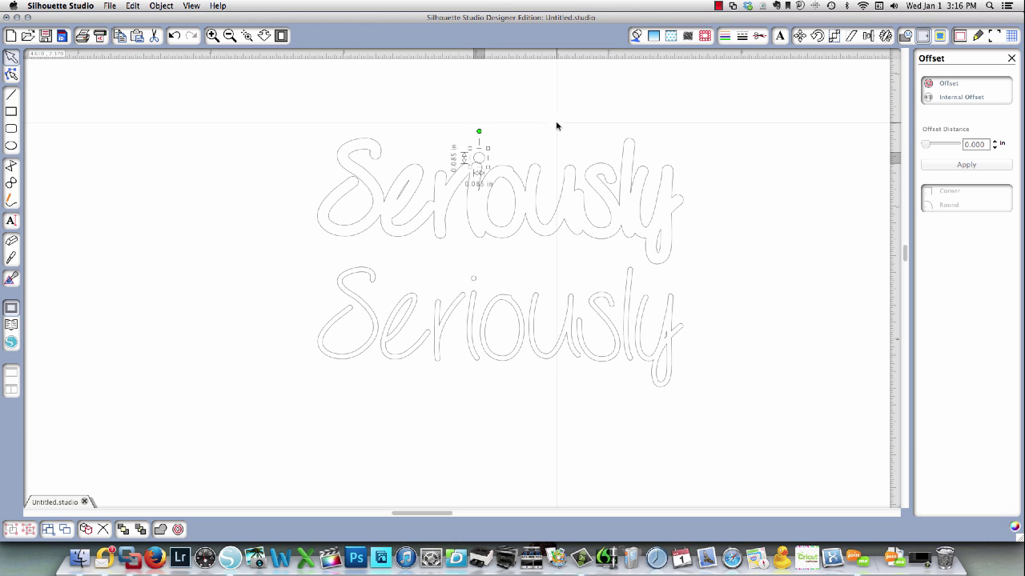
pyautogui.moveTo(238, 98); pyautogui.dragTo(689, 233)
pyautogui.click(265, 288)
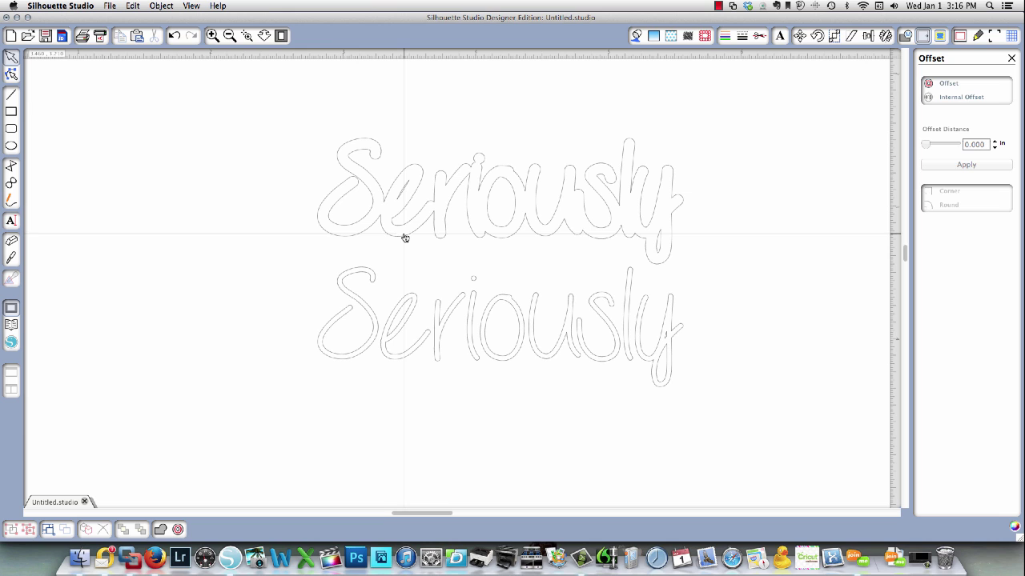
# Step: Apply a 0.010 in Round outer offset to the lower thin Seriously
pyautogui.click(478, 360)
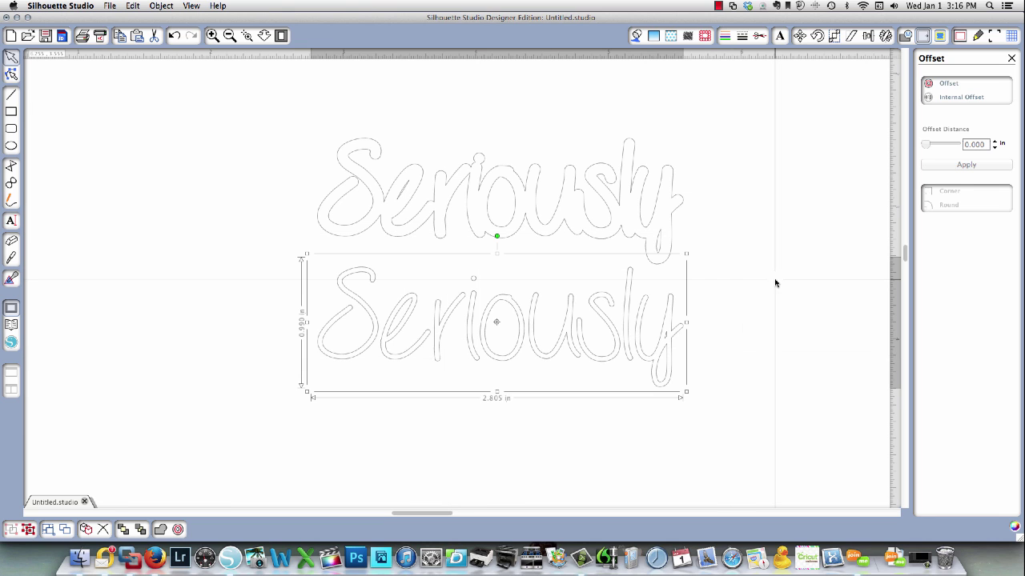
pyautogui.click(943, 85)
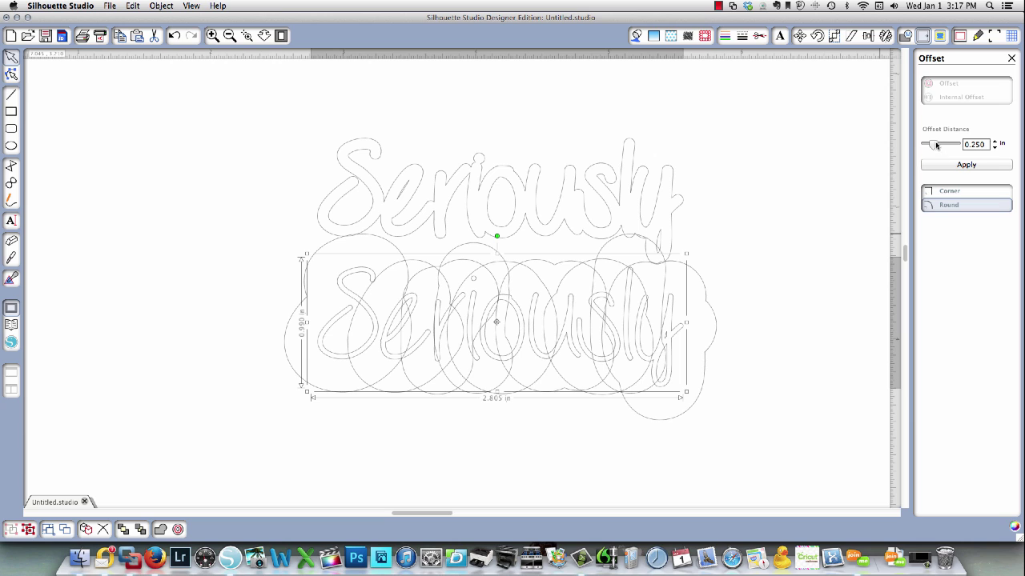
pyautogui.moveTo(927, 145); pyautogui.dragTo(921, 146)
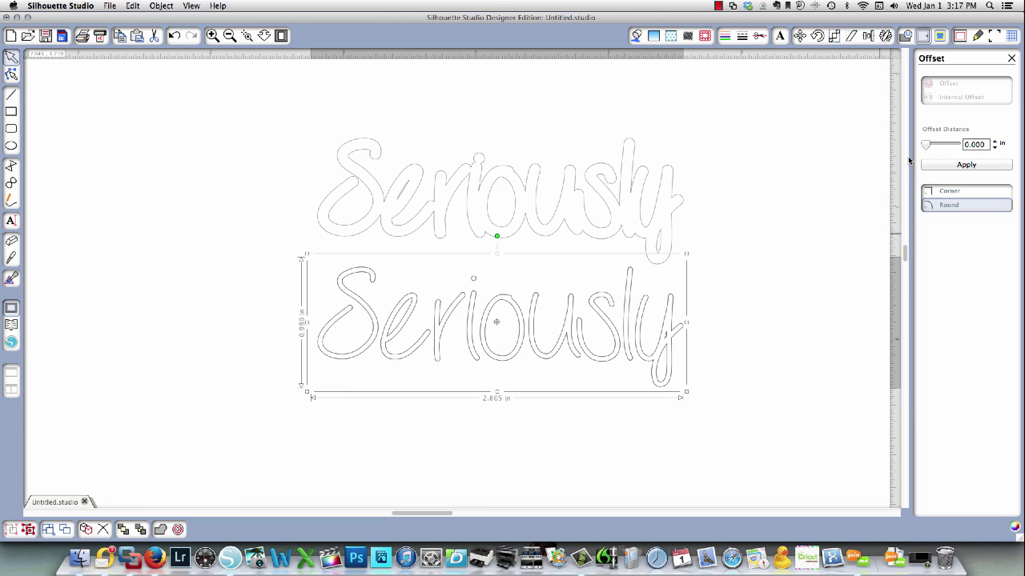
pyautogui.click(996, 141)
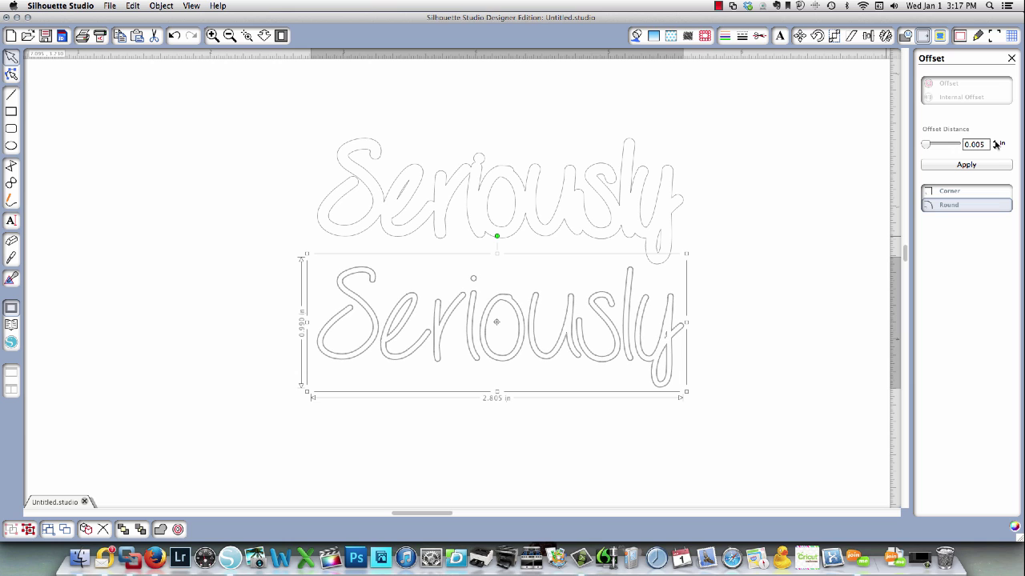
pyautogui.click(996, 142)
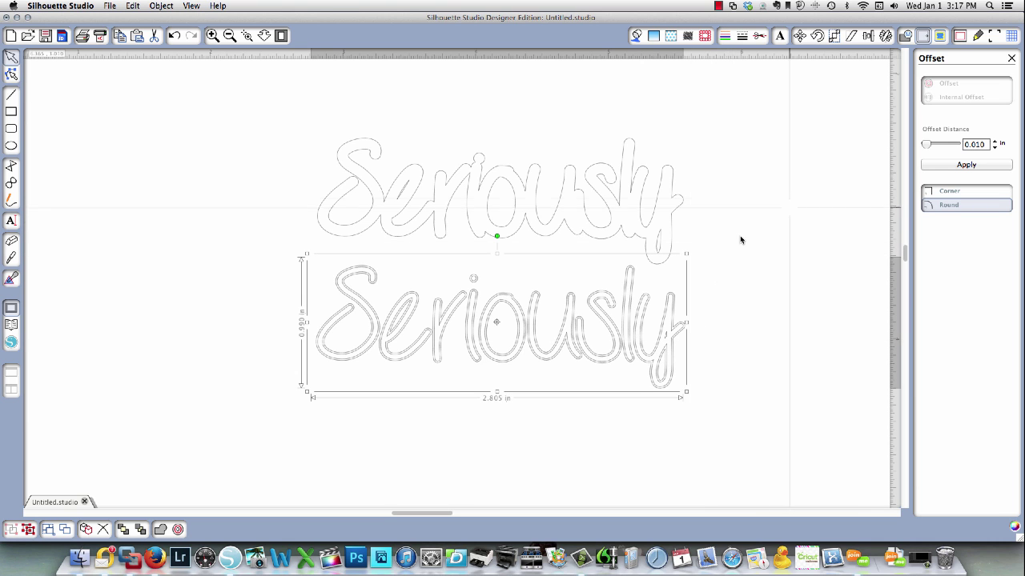
pyautogui.click(945, 166)
# Step: Drag the 0.010 in offset copy down to the lower left, separating it from the thin original
pyautogui.click(739, 294)
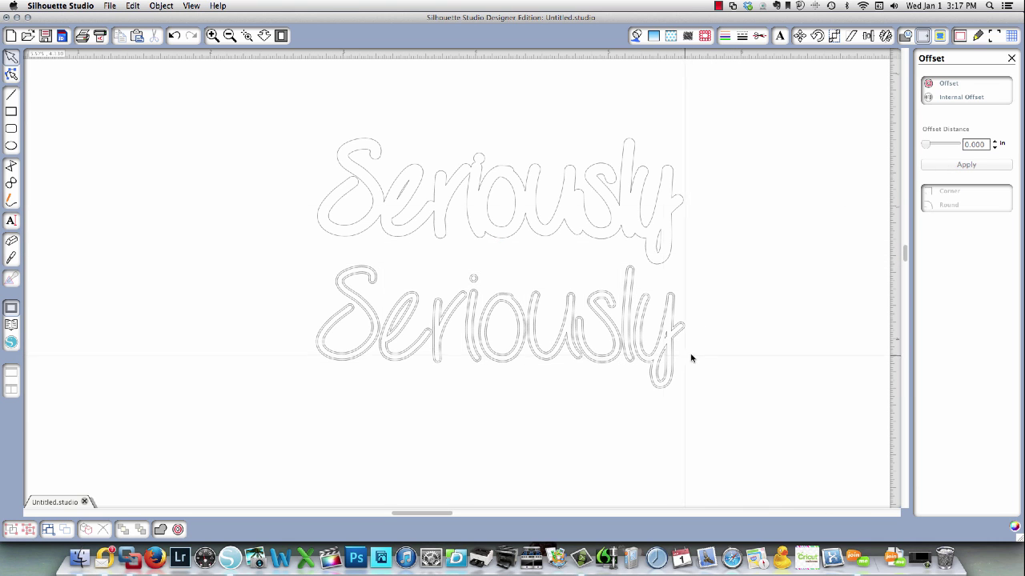
pyautogui.moveTo(654, 364); pyautogui.dragTo(507, 463)
pyautogui.click(510, 464)
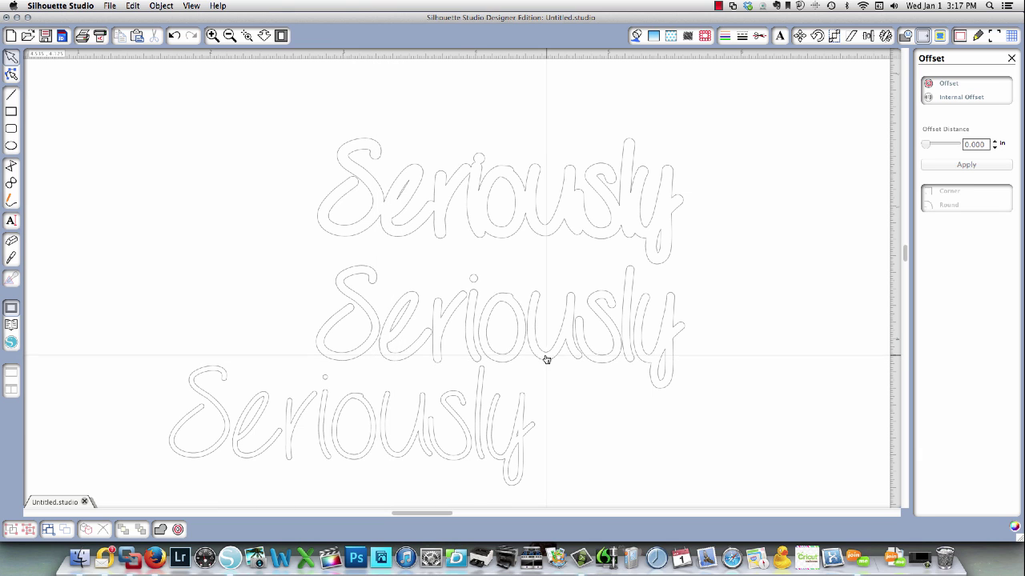
pyautogui.moveTo(552, 360)
pyautogui.mouseDown()
pyautogui.moveTo(552, 231)
pyautogui.moveTo(552, 364)
pyautogui.mouseUp()
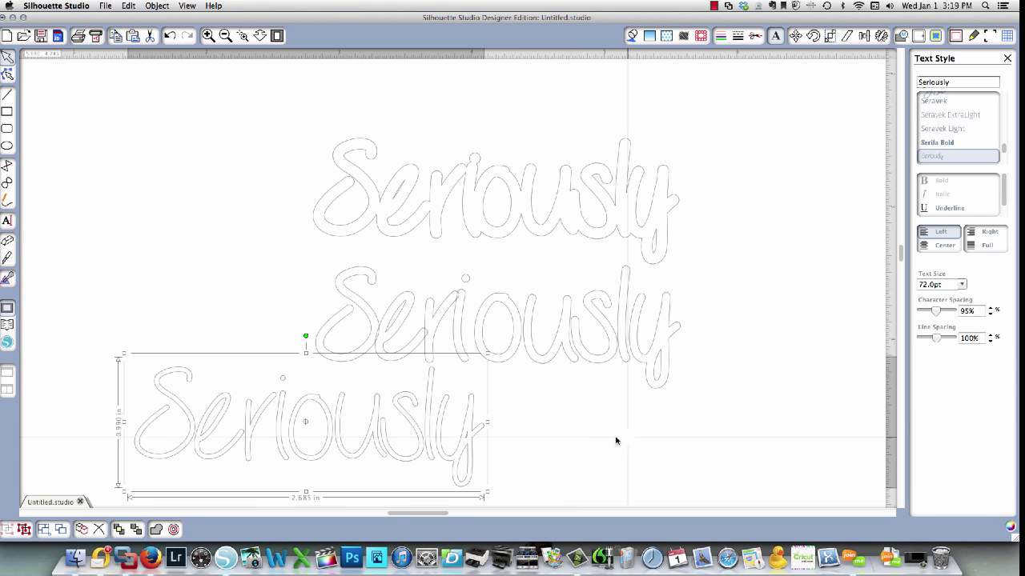